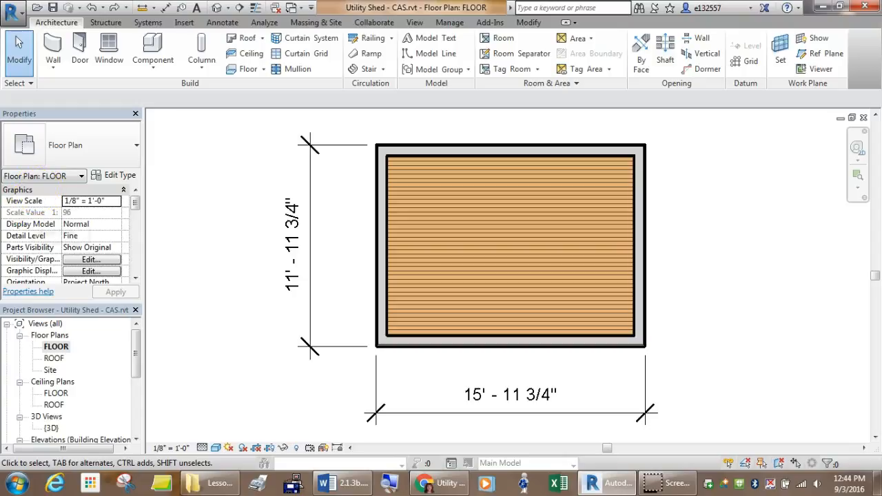
Start the Door tool in the FLOOR floor plan and review the door types already loaded in the project.
double_click(59, 348)
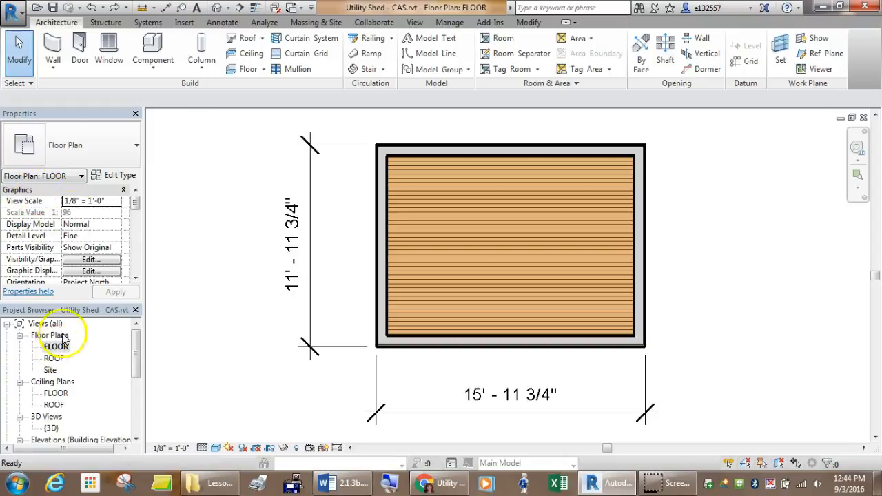
click(77, 45)
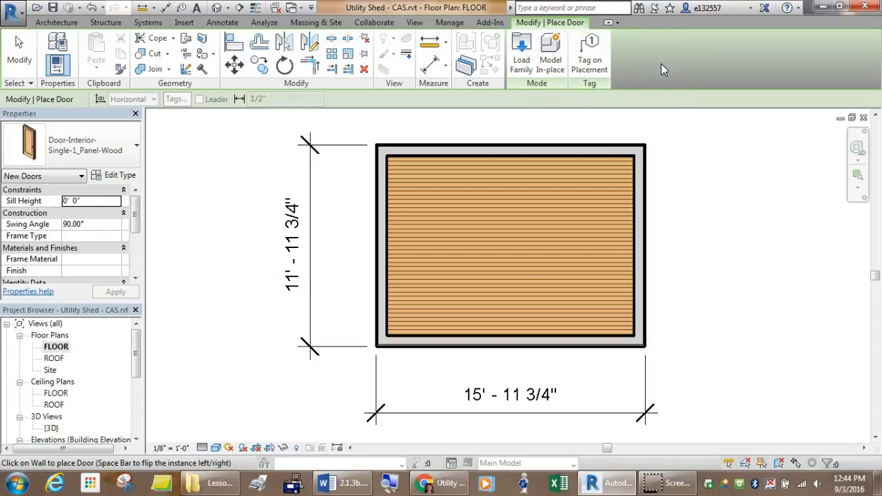
click(122, 152)
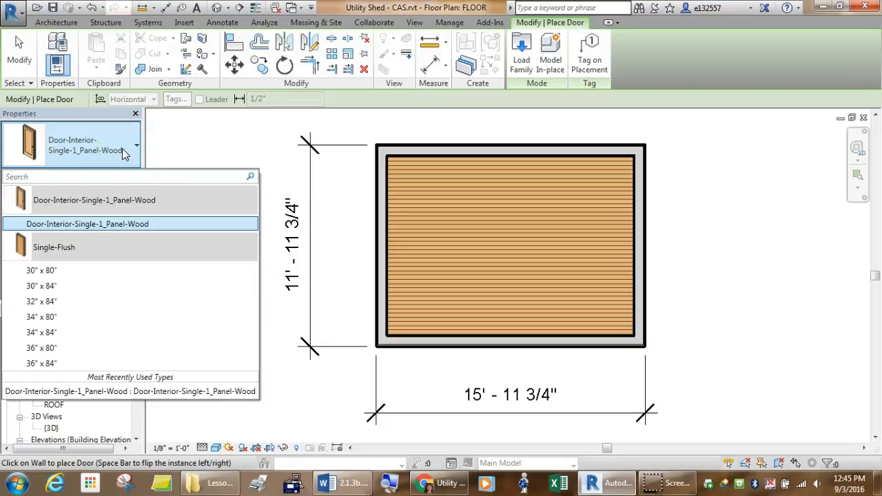
click(122, 148)
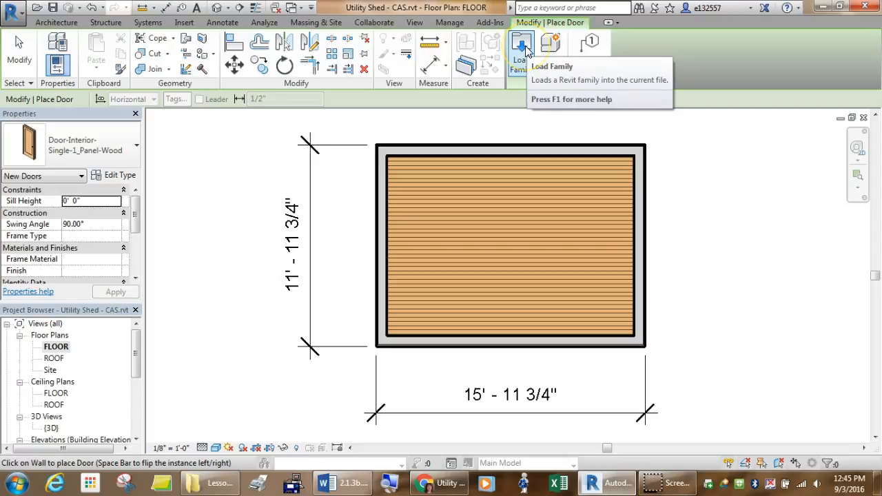
click(555, 134)
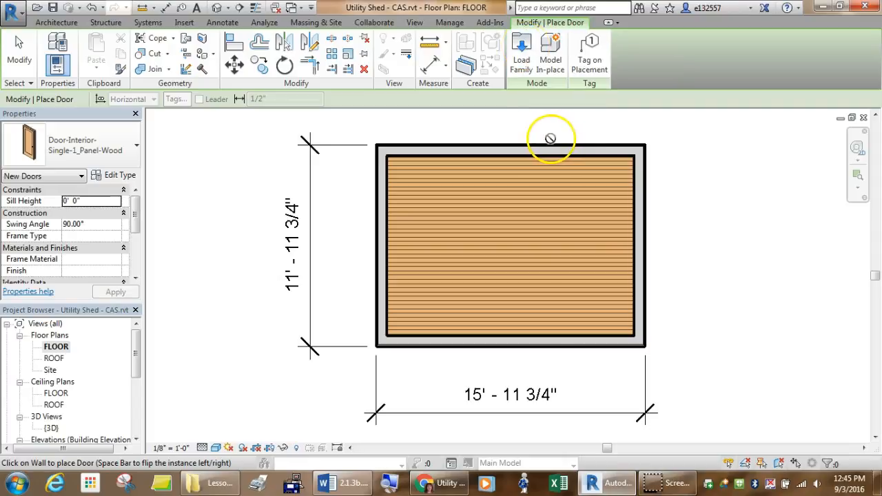
Load the Door-Single-Panel.rfa family with its 34" x 80" type from the US Imperial library's Doors folder.
click(525, 45)
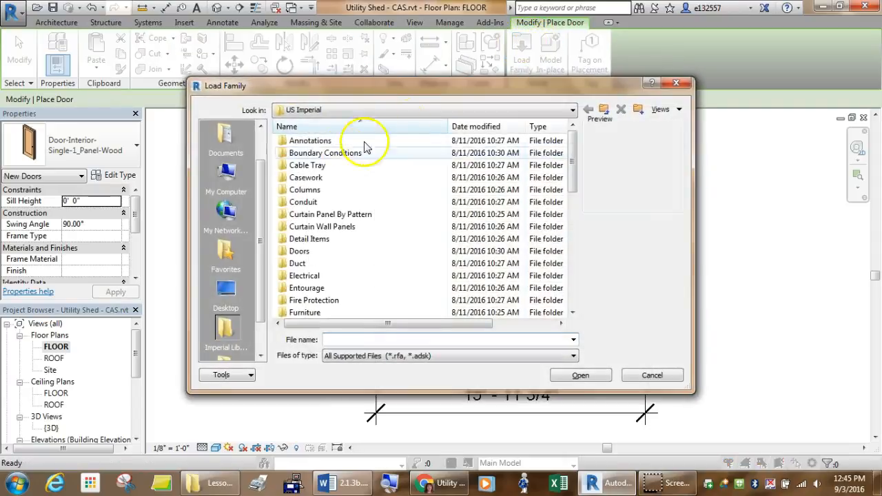
double_click(298, 253)
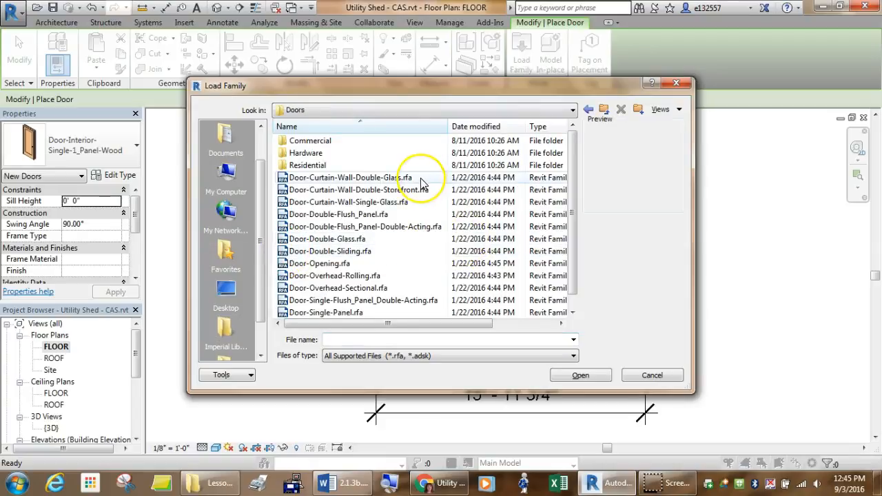
scroll(422, 185, down, 1)
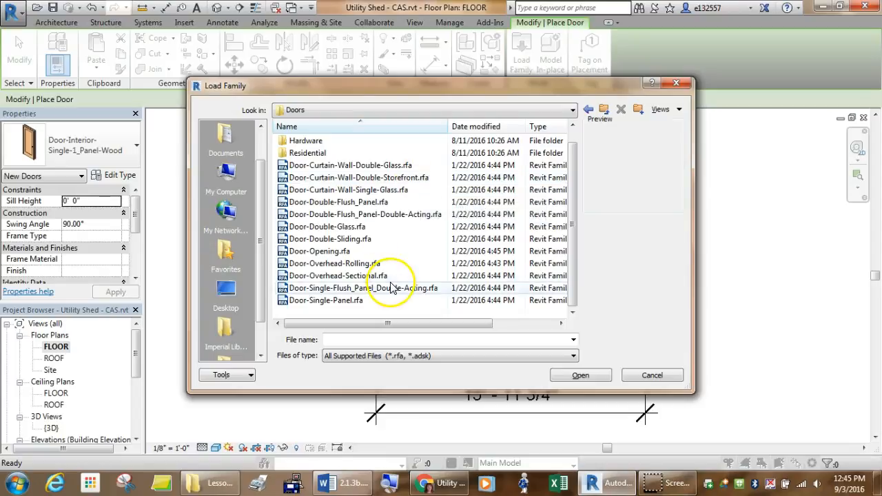
click(147, 173)
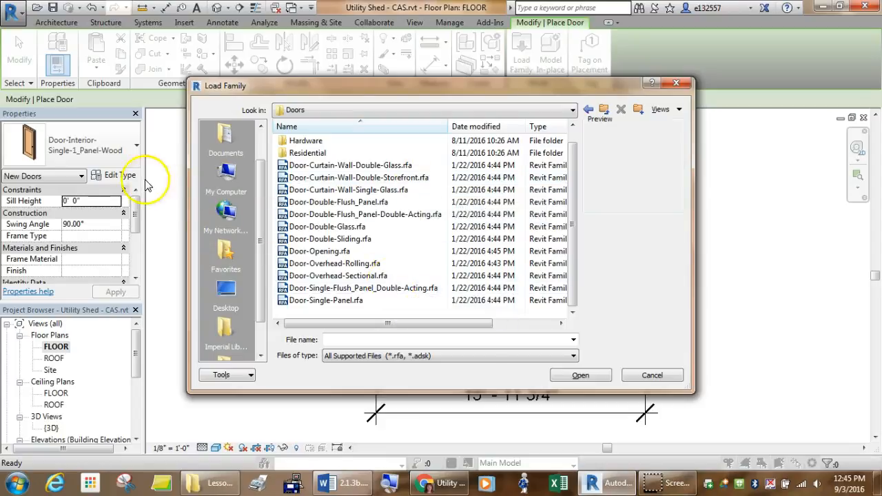
click(391, 324)
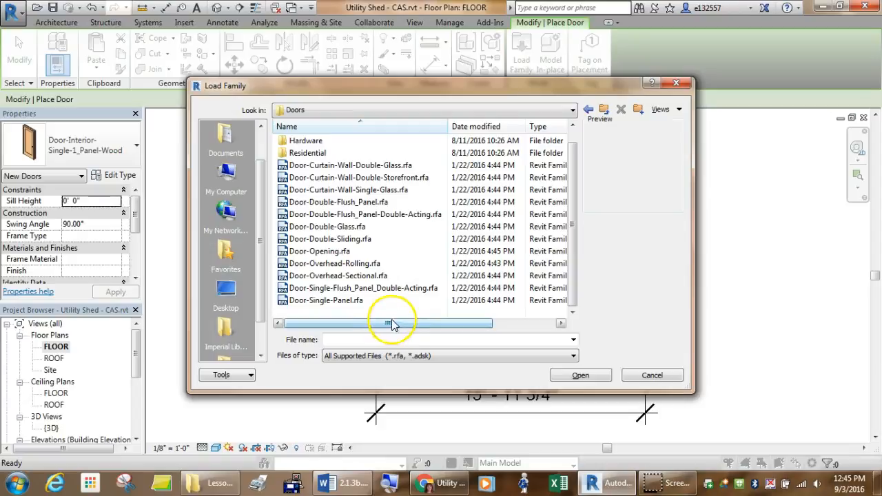
click(348, 304)
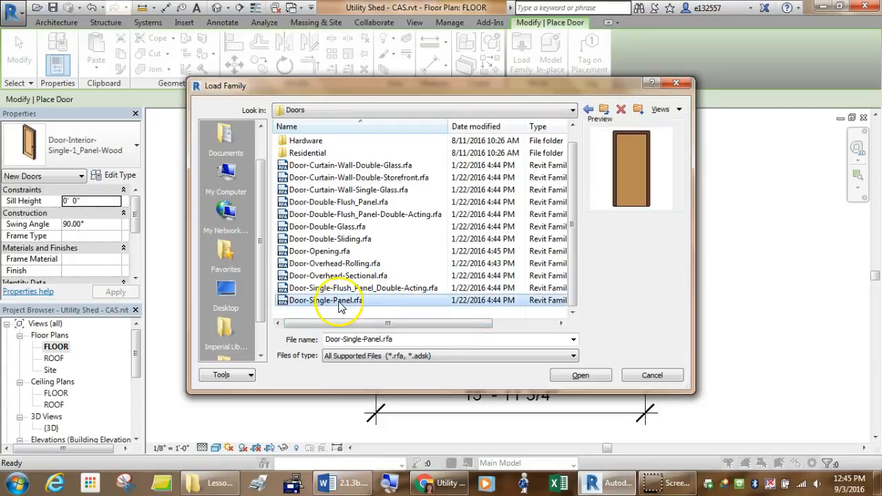
click(576, 375)
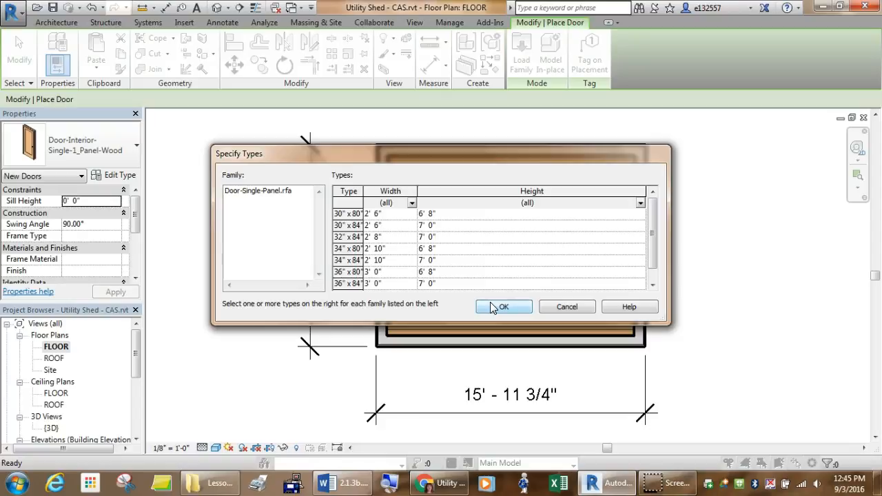
click(491, 307)
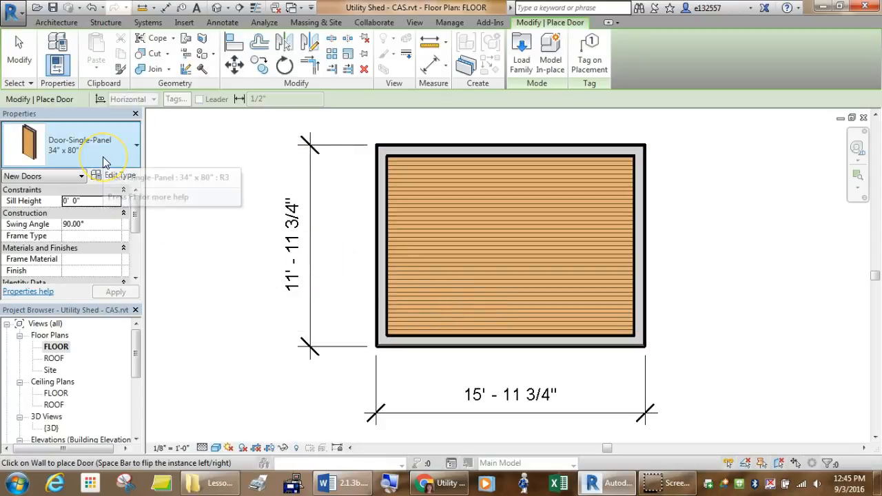
Place a Single-Flush 34" x 80" door opening inward in the shed's right-hand wall, centred at 5'-8" from each adjoining wall.
click(133, 149)
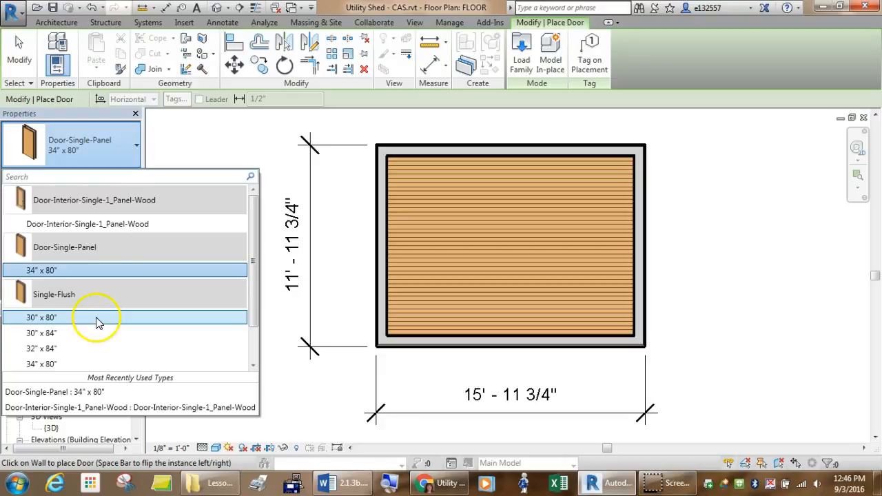
scroll(112, 356, down, 1)
scroll(112, 356, down, 1)
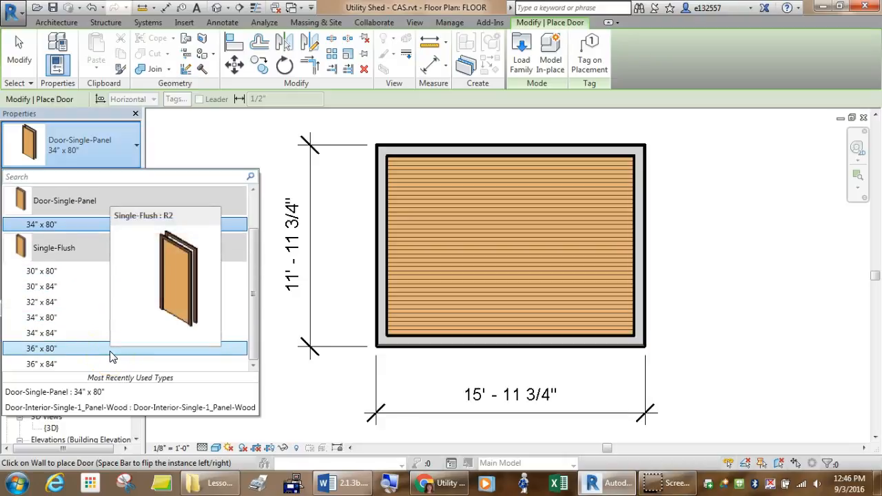
click(93, 318)
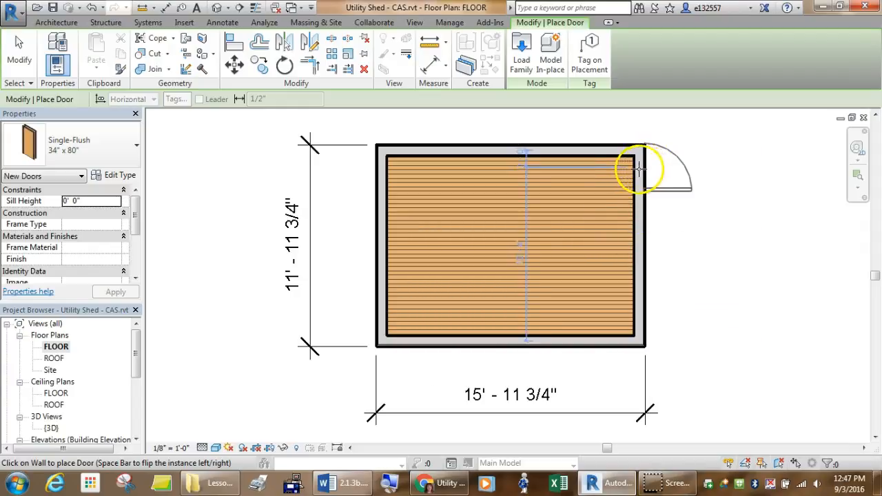
click(633, 242)
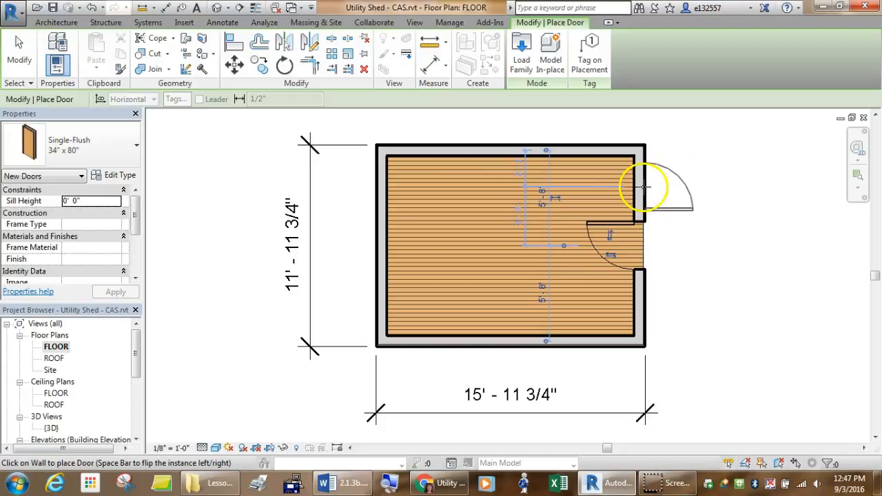
key(Escape)
key(Escape)
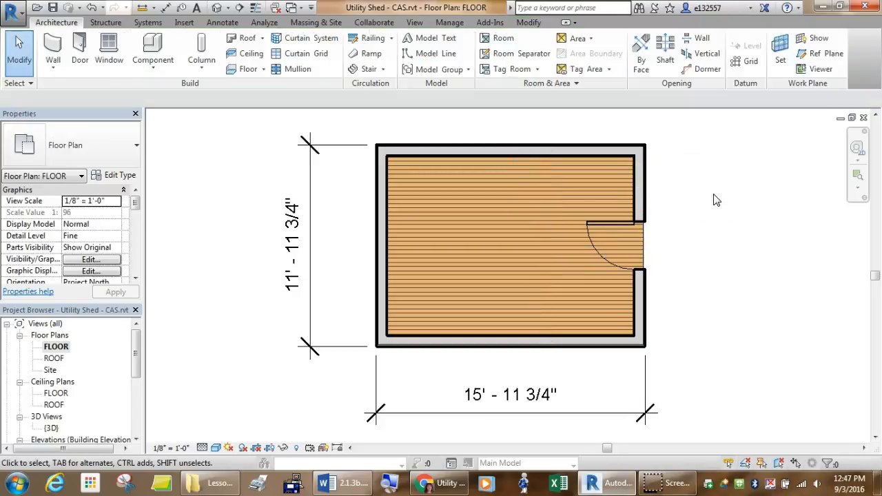
Try flipping the door's facing and hinge side, and return it to opening into the shed.
click(621, 225)
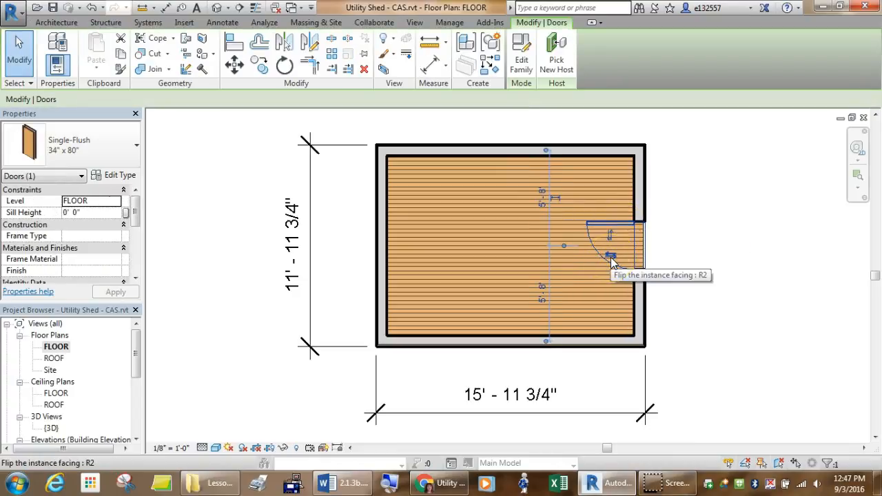
click(610, 257)
click(669, 255)
click(612, 237)
click(610, 256)
click(611, 258)
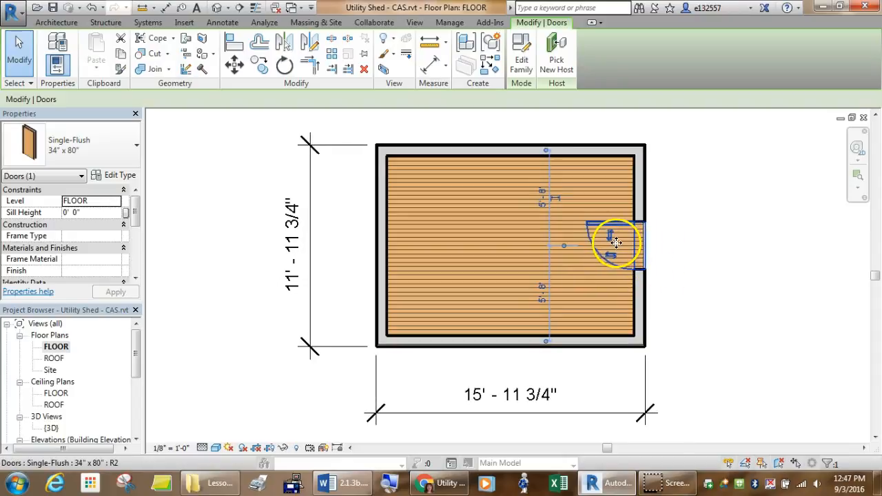
mouse_move(628, 226)
mouse_down()
mouse_move(631, 173)
mouse_move(622, 222)
mouse_up()
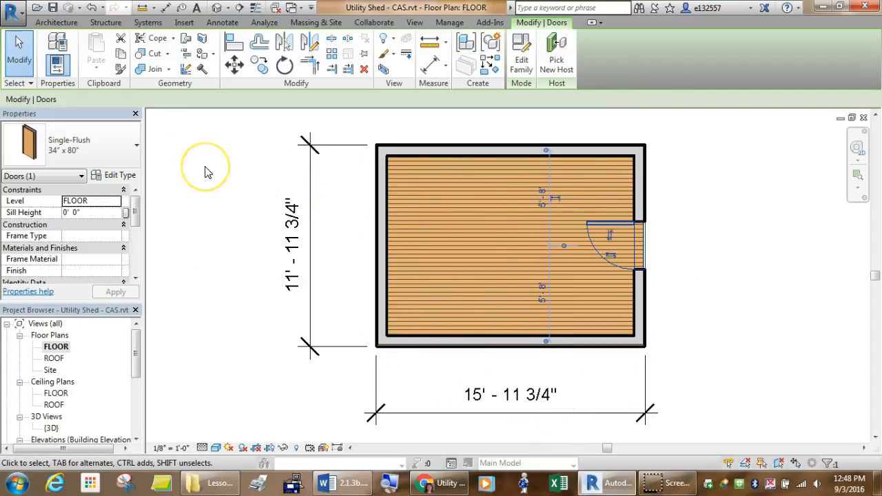
Start the Window tool and open the US Imperial library's Windows folder for loading a family.
click(56, 22)
click(113, 54)
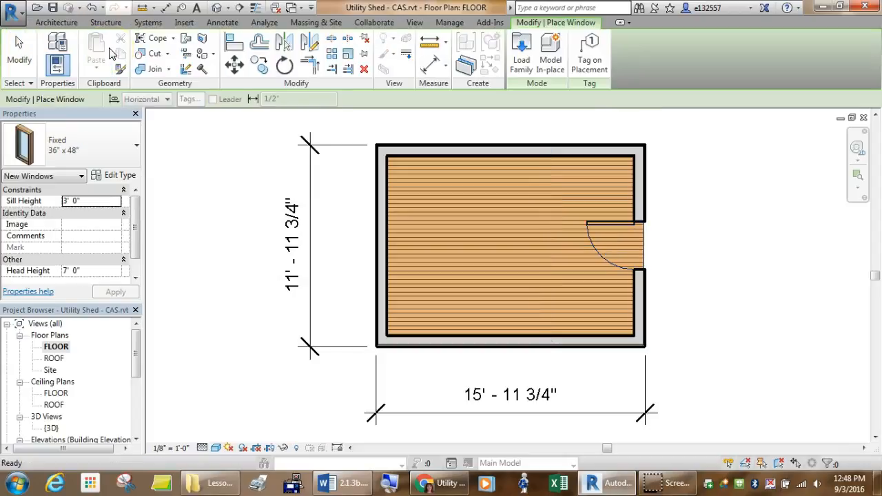
click(522, 45)
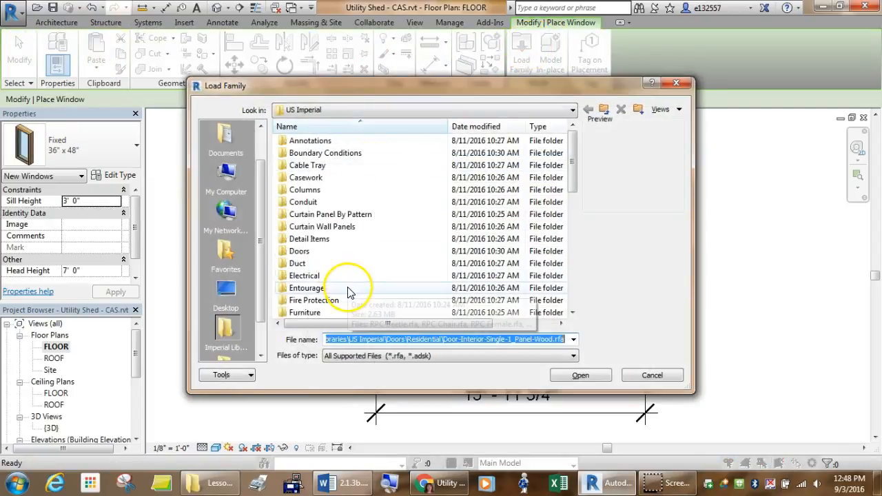
drag(573, 176, 571, 307)
double_click(305, 300)
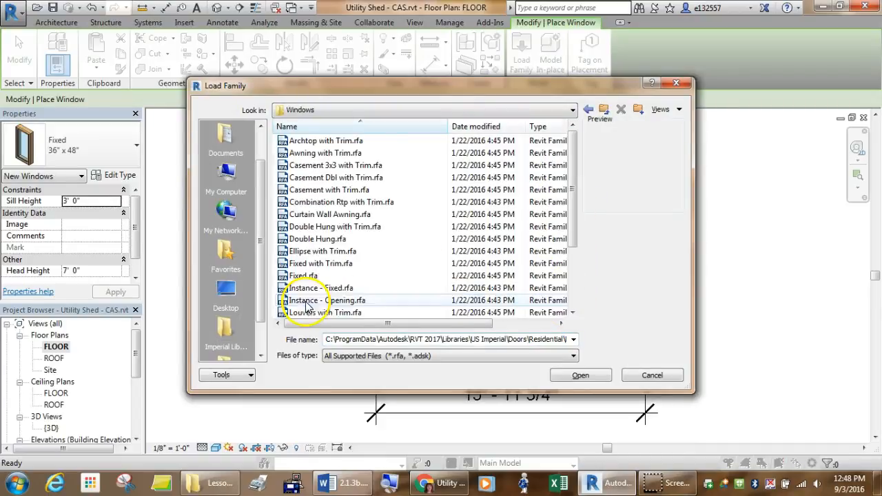
Preview the window families in the Windows folder, including Casement 3x3 with Trim, Casement with Trim, Skylight and Fixed.
click(336, 142)
click(355, 165)
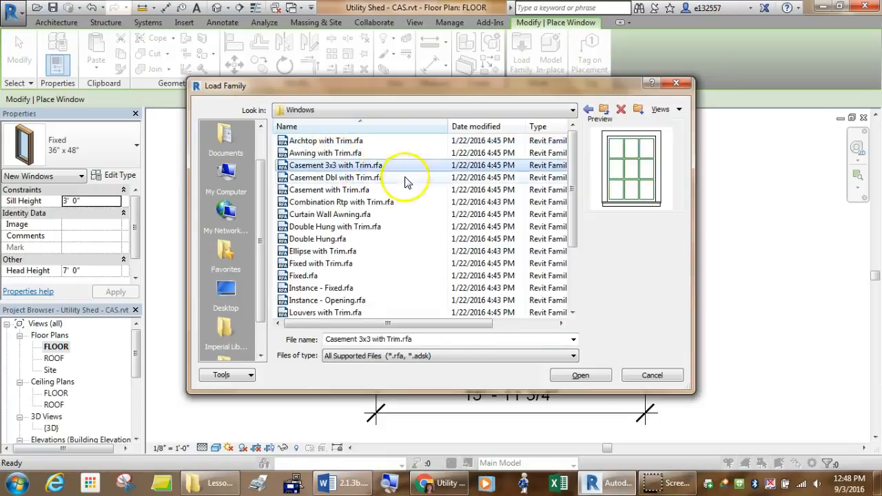
click(333, 190)
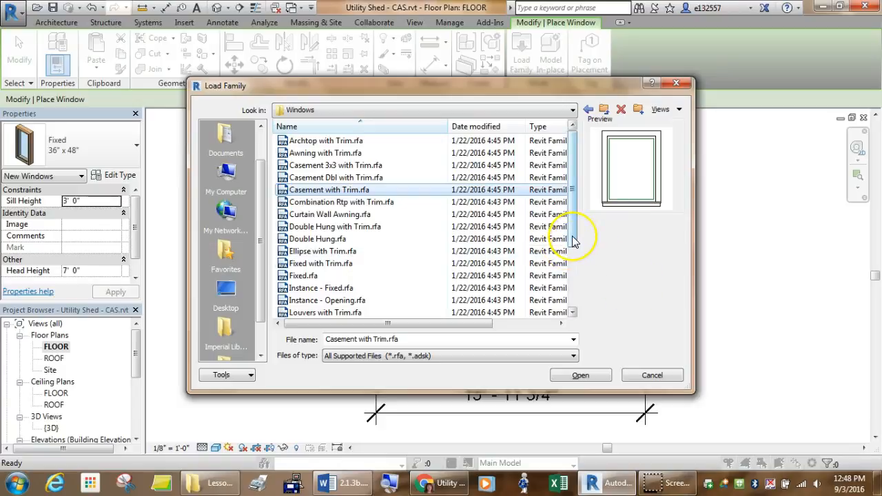
drag(574, 241, 574, 290)
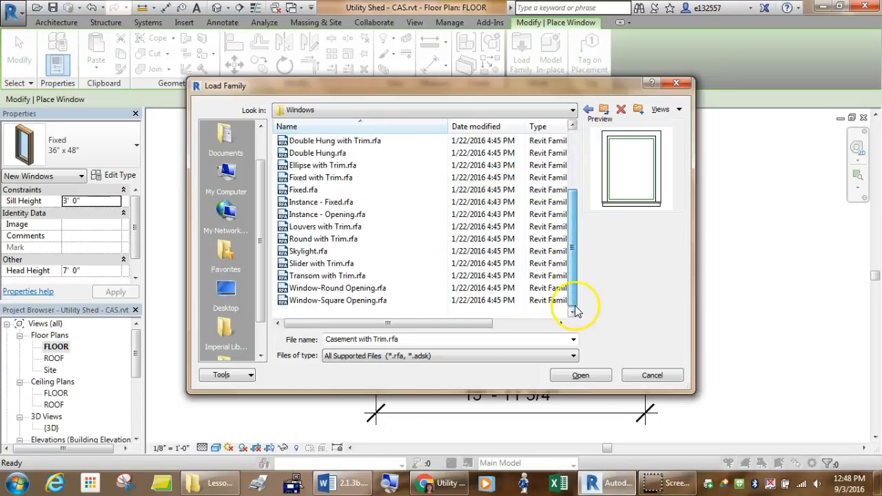
click(336, 239)
click(337, 251)
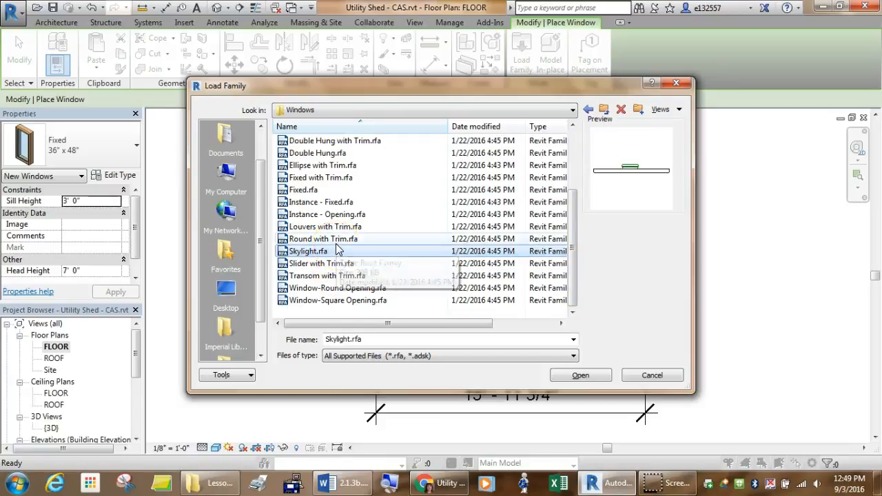
scroll(365, 228, up, 3)
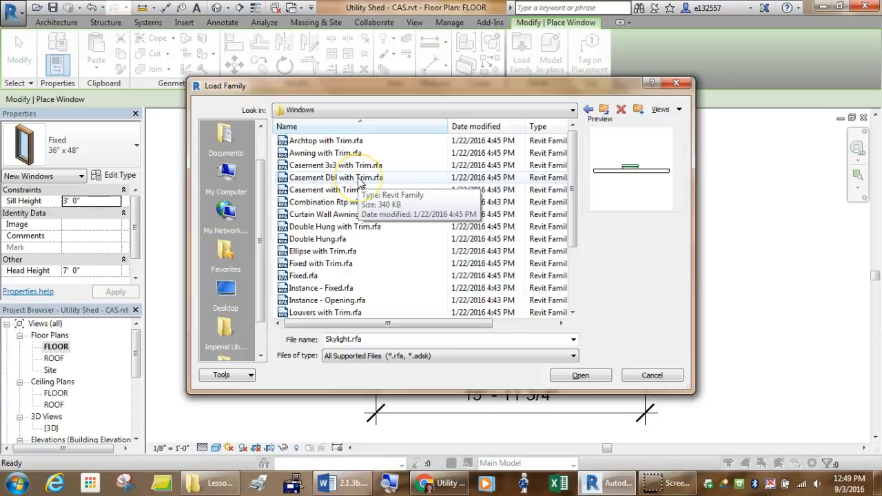
click(324, 215)
click(303, 276)
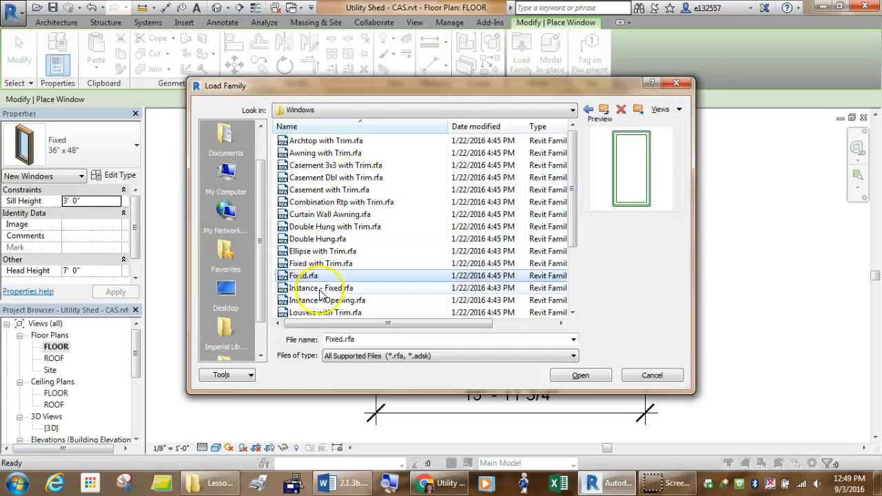
click(304, 288)
Load the Double Hung with Trim.rfa window family into the project.
click(313, 227)
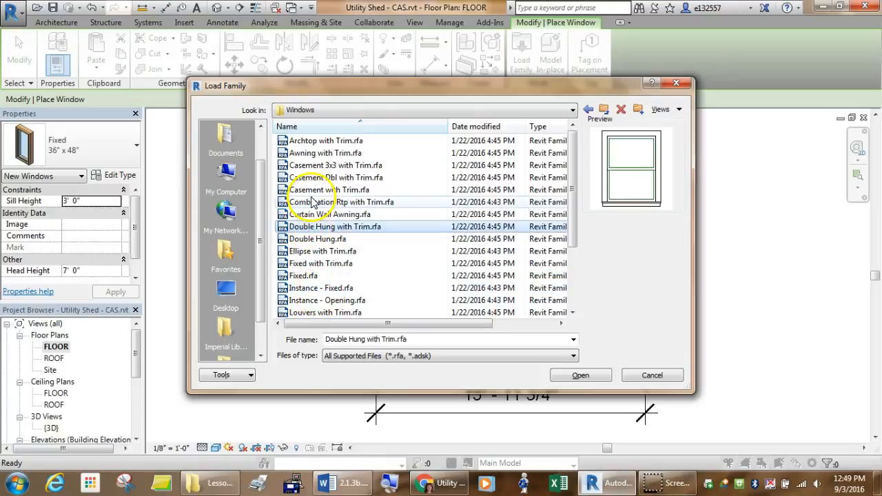
click(581, 376)
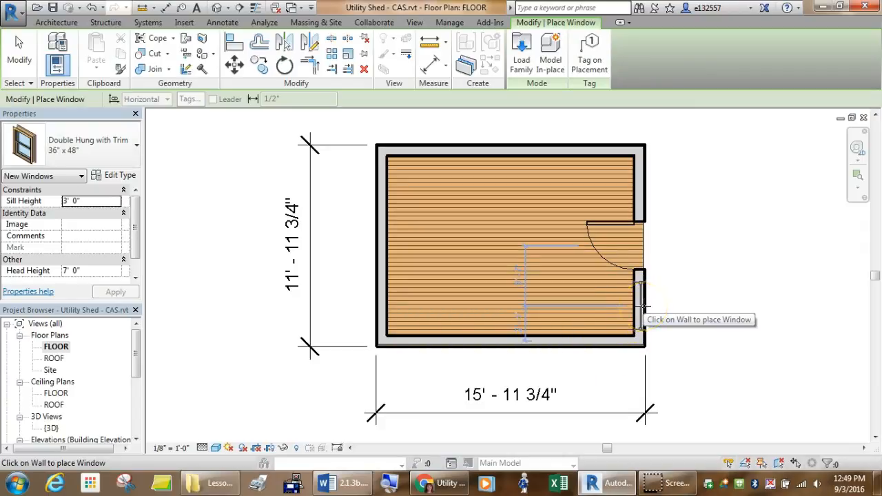
Browse the Double Hung with Trim and Fixed window sizes and try the Double Hung 16" x 24" and 16" x 48" types.
click(133, 144)
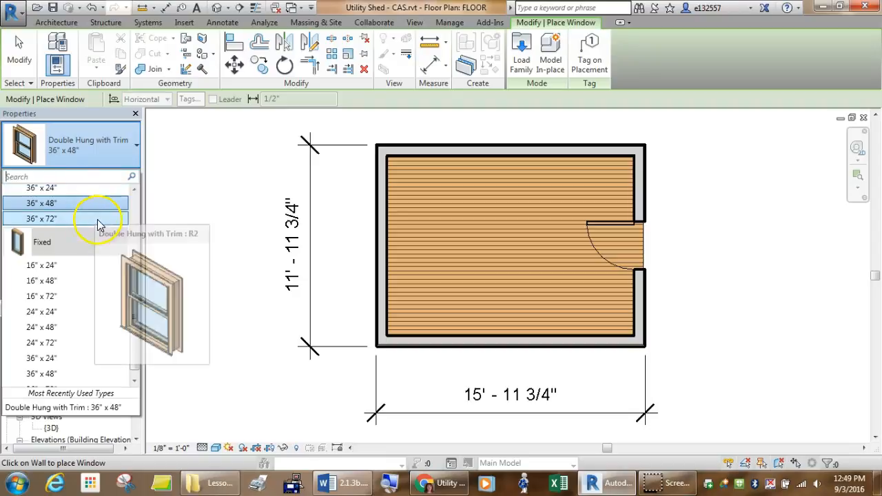
scroll(98, 221, up, 2)
scroll(97, 220, up, 1)
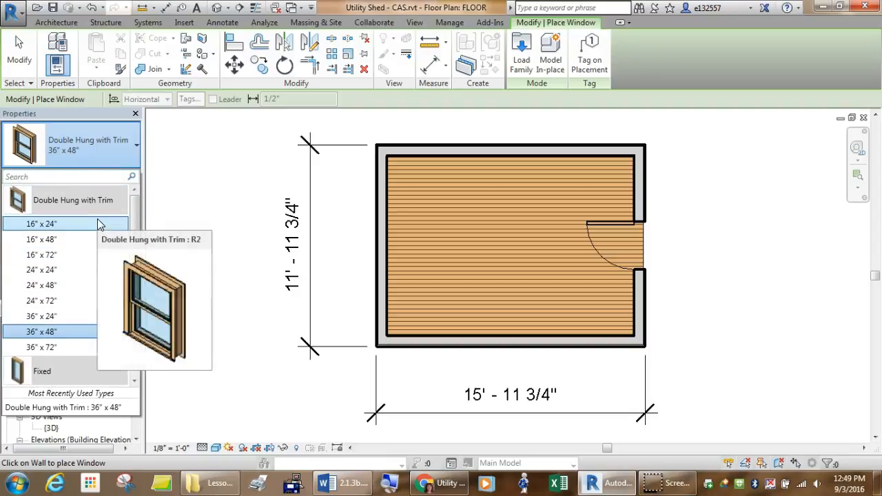
scroll(97, 219, down, 3)
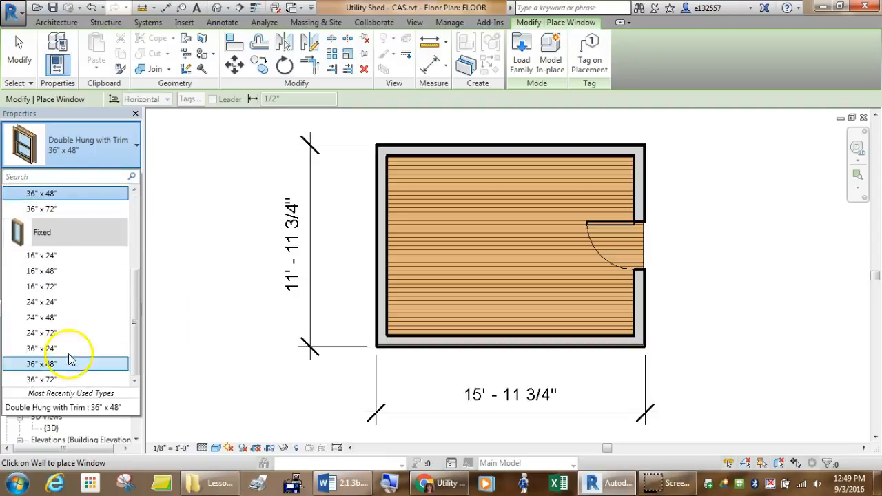
scroll(83, 338, up, 3)
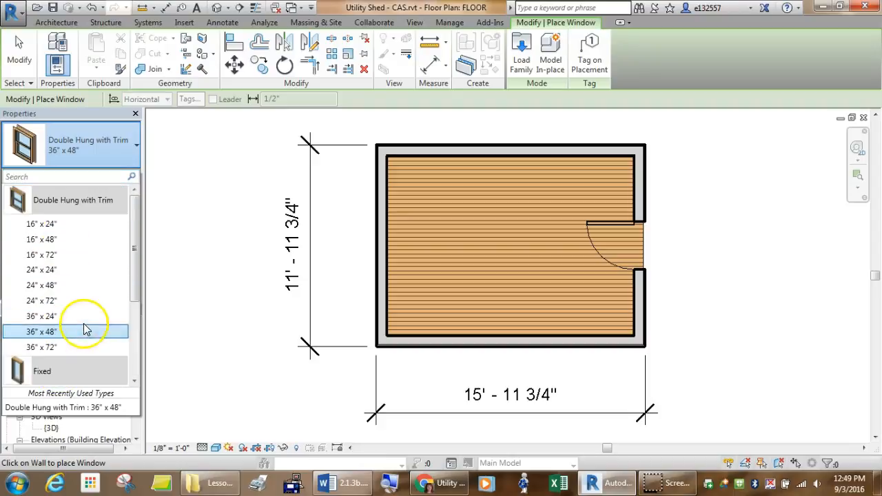
mouse_move(71, 230)
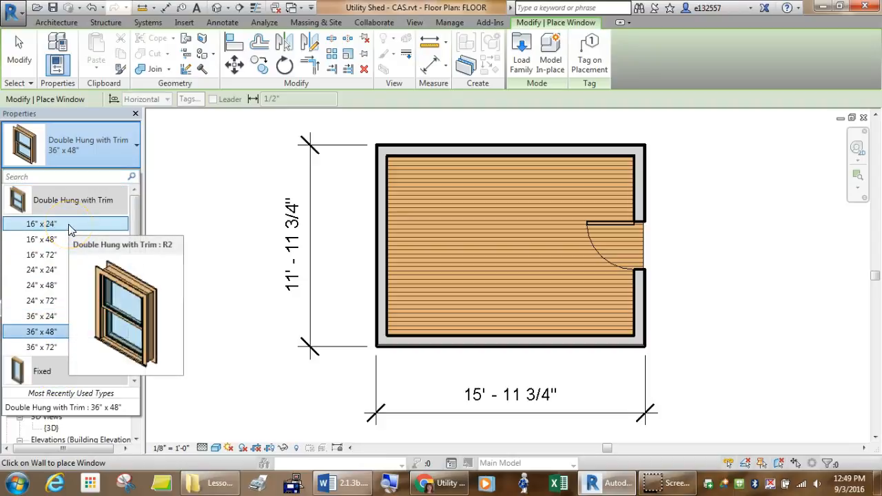
key(Escape)
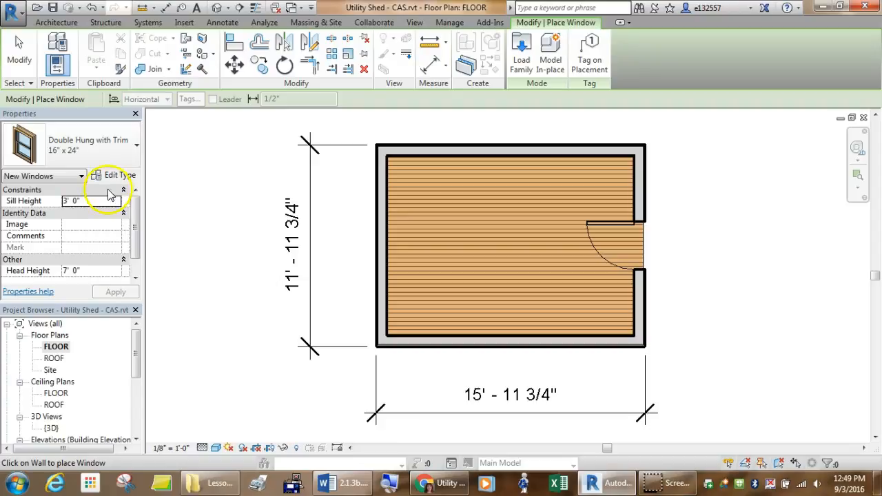
click(75, 153)
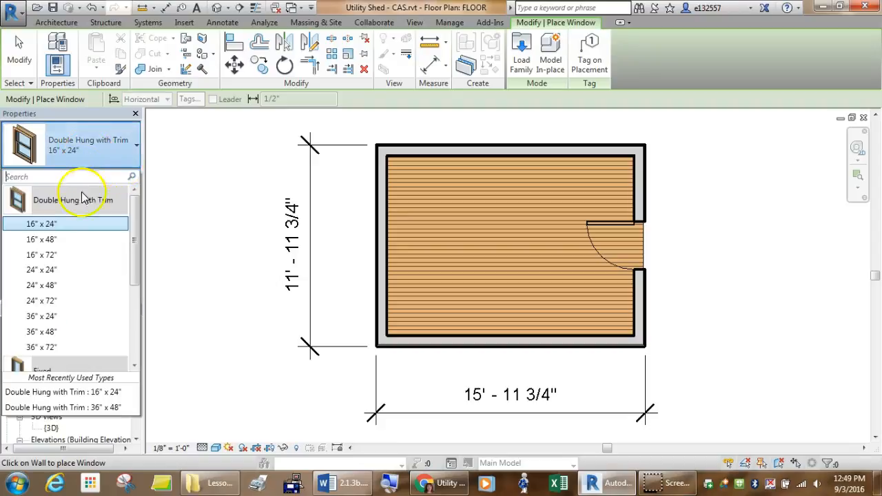
click(61, 240)
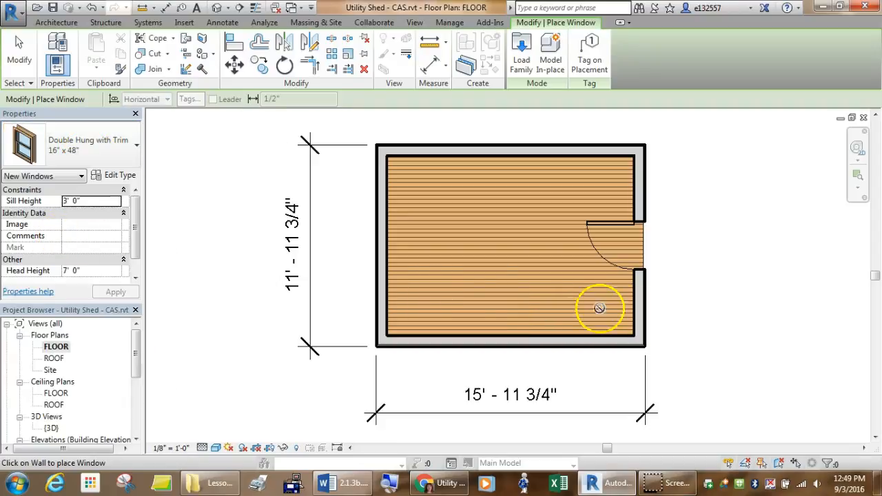
Place two Double Hung with Trim 16" x 72" windows in the door wall, one on each side of the door, about 2' from the corners.
click(69, 146)
click(59, 256)
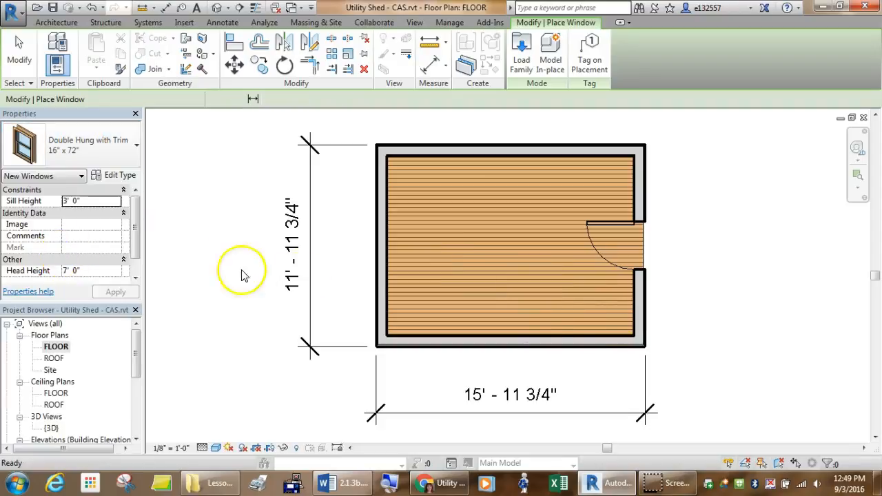
click(639, 308)
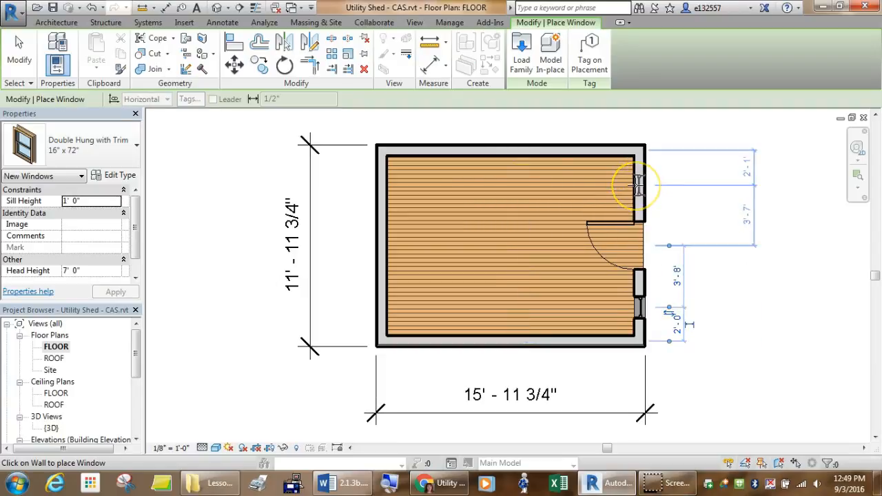
click(639, 185)
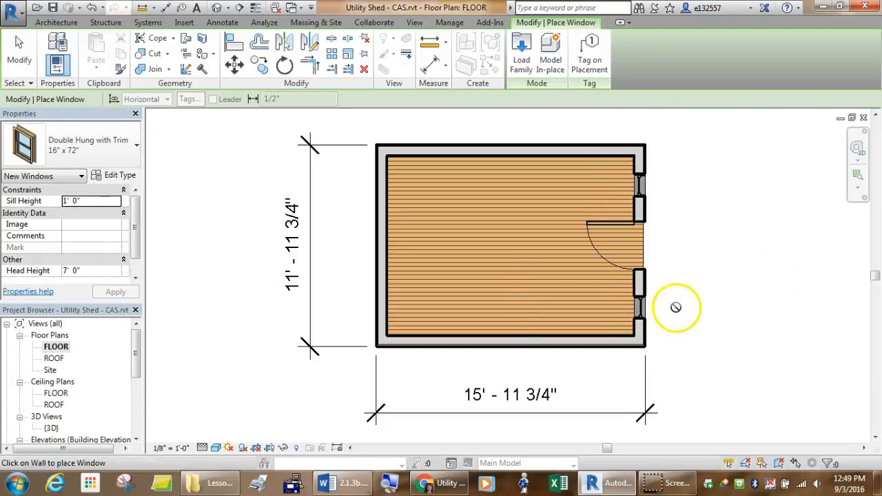
key(Escape)
key(Escape)
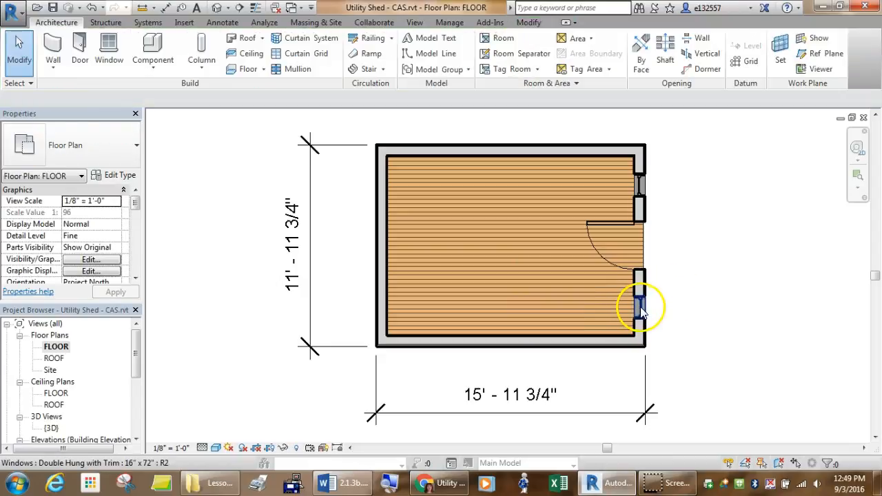
Flip the facing of the window north of the door so it faces outside like the one south of the door.
click(641, 309)
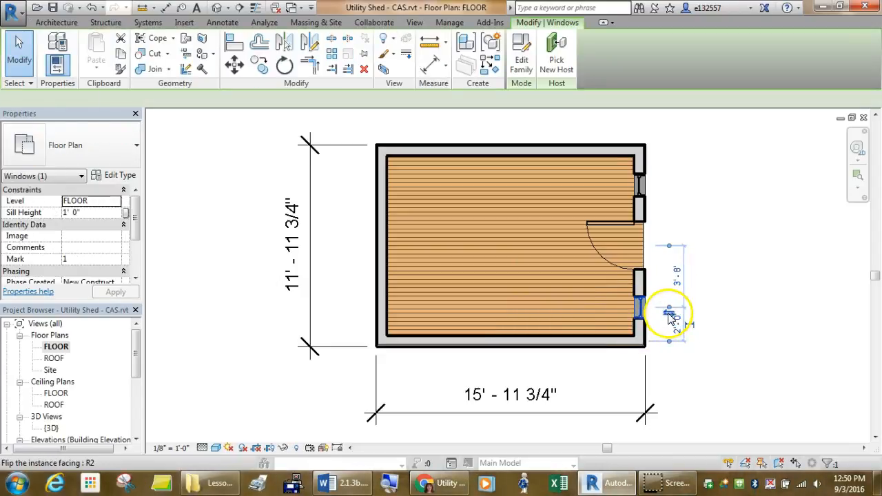
click(641, 185)
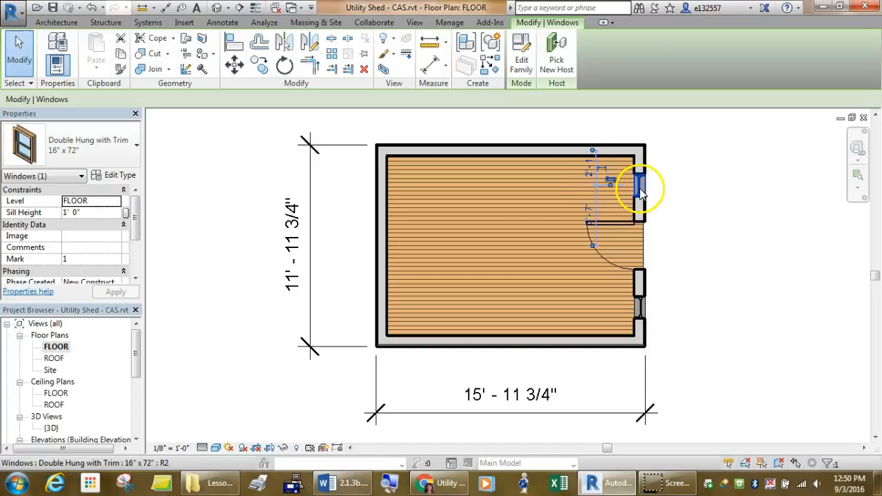
click(611, 182)
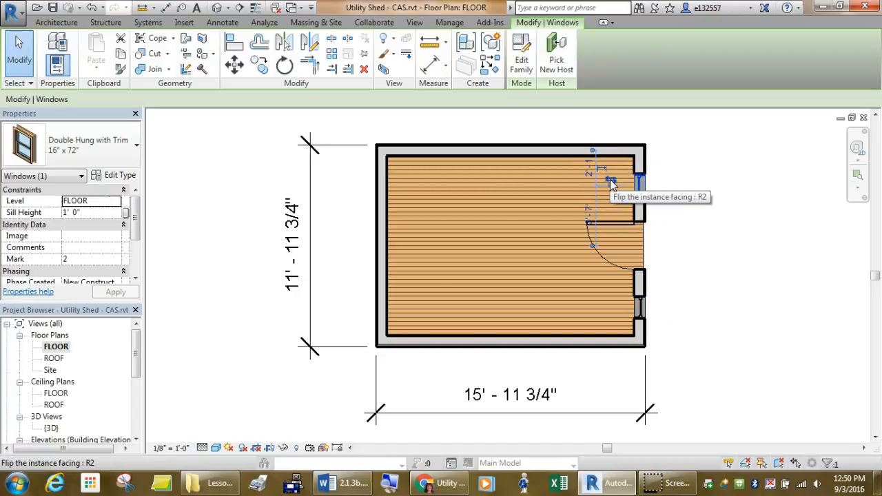
click(611, 181)
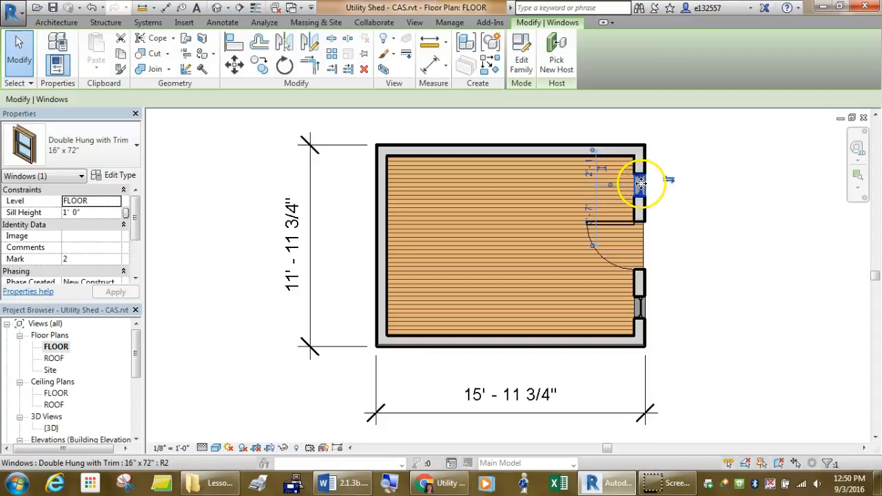
Move the window north of the door and set its distance from the north wall to 2'.
mouse_move(650, 183)
mouse_down()
mouse_move(641, 170)
mouse_move(641, 191)
mouse_move(639, 183)
mouse_up()
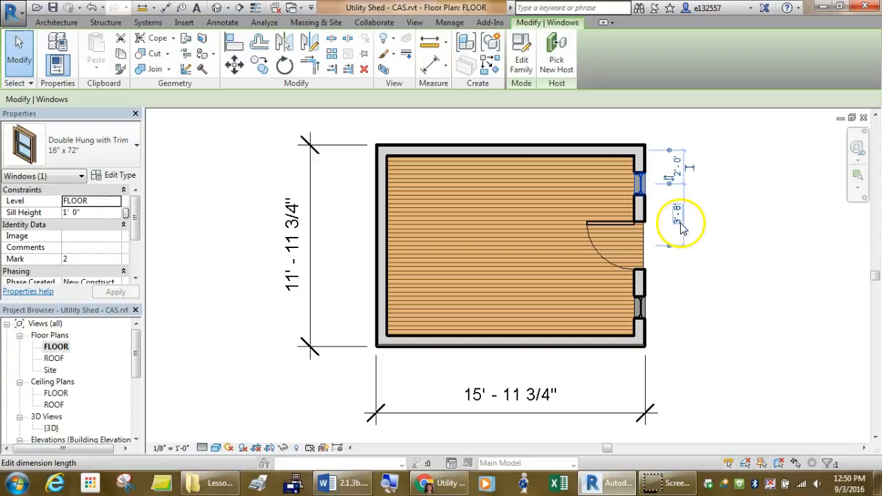
click(677, 167)
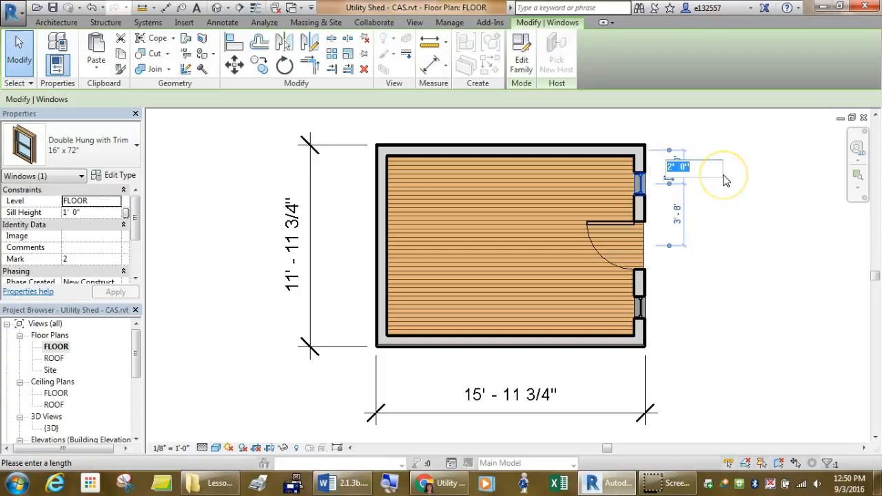
text(2)
key(Return)
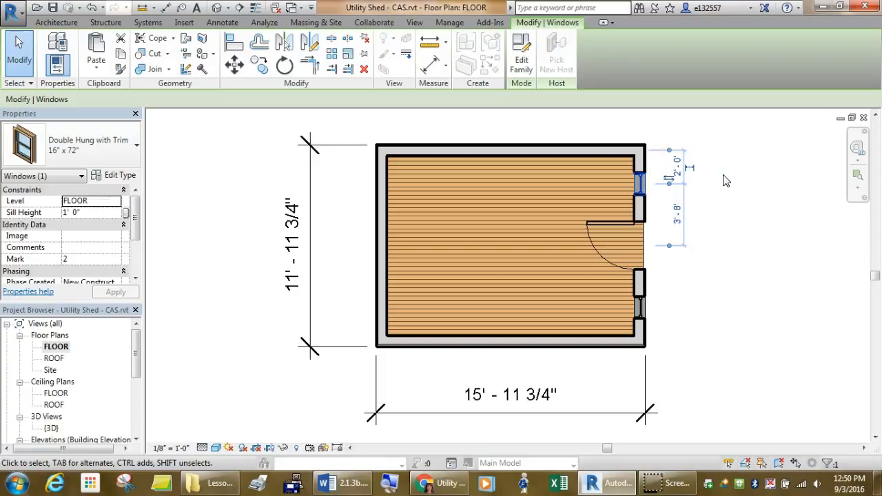
Set the distance of the window south of the door from the south wall to 2' and clear the selection.
click(641, 314)
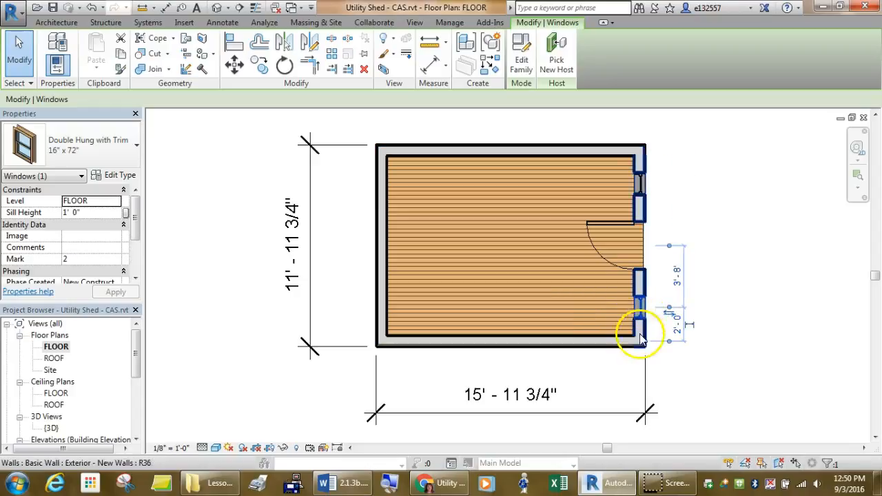
click(669, 323)
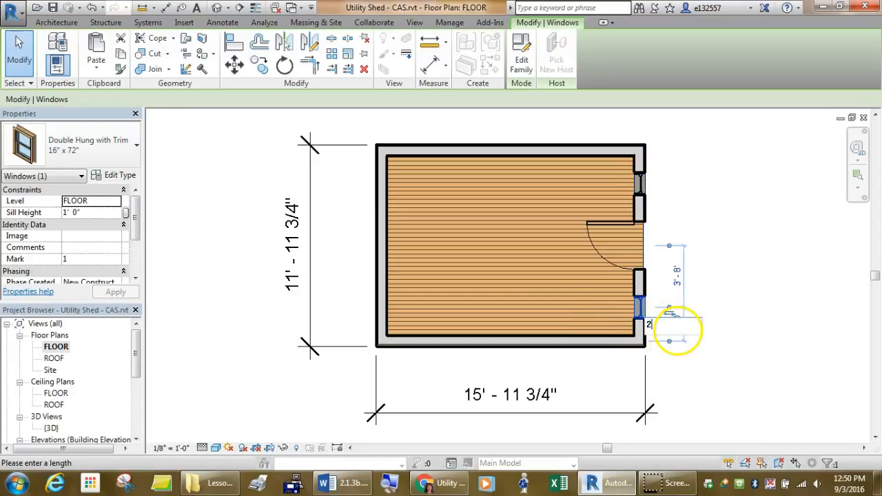
click(797, 339)
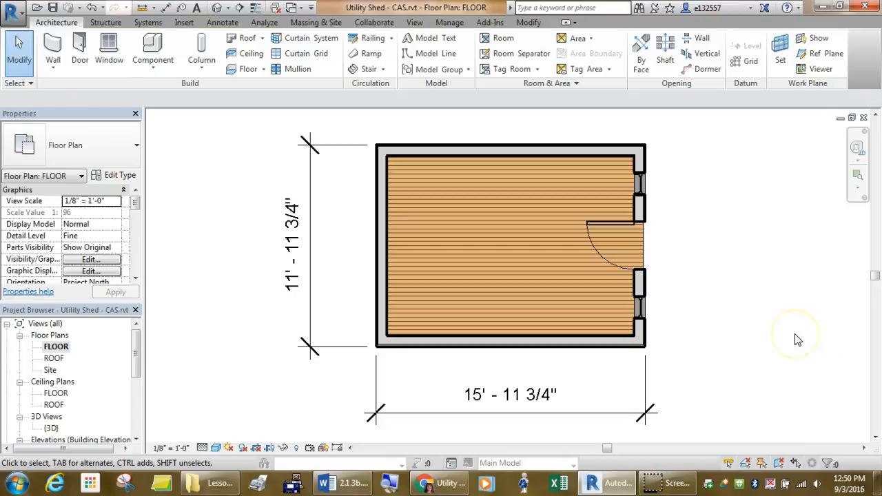
Open the East elevation to examine the door and the two windows beside it.
click(138, 353)
drag(137, 353, 138, 390)
click(52, 359)
double_click(54, 360)
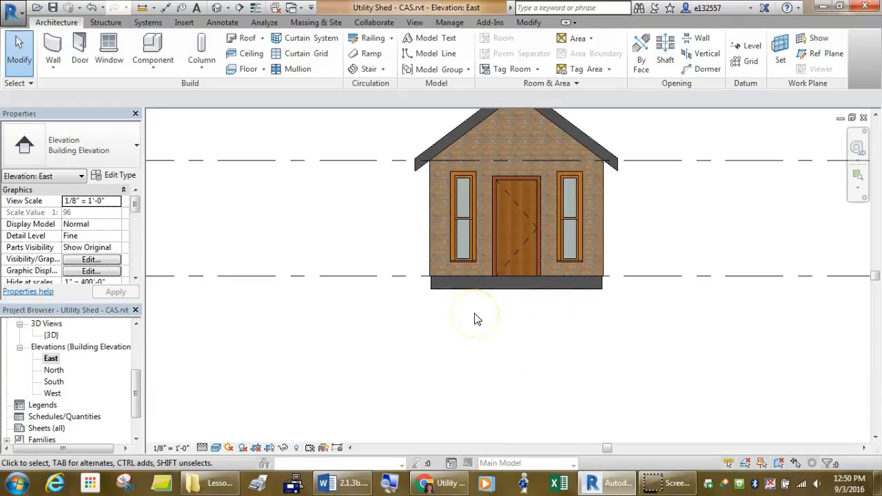
Return to the FLOOR plan, start the Window tool and open the list of window types.
drag(134, 387, 123, 321)
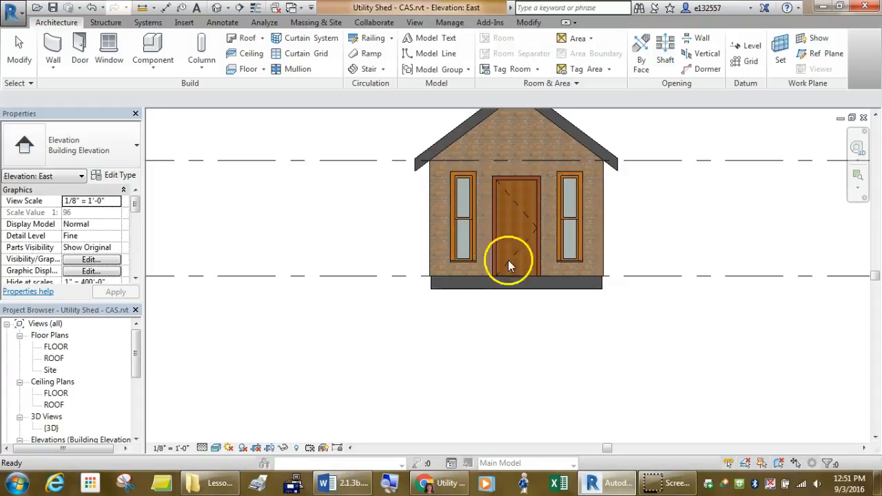
double_click(56, 347)
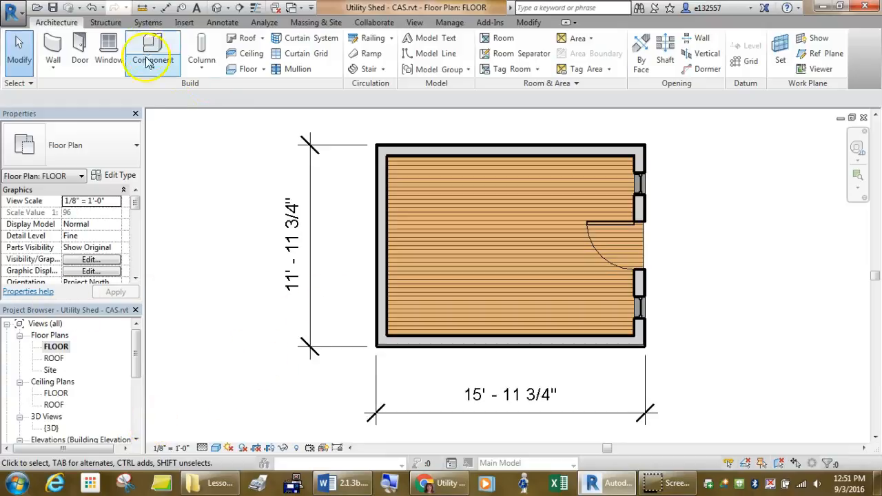
click(108, 49)
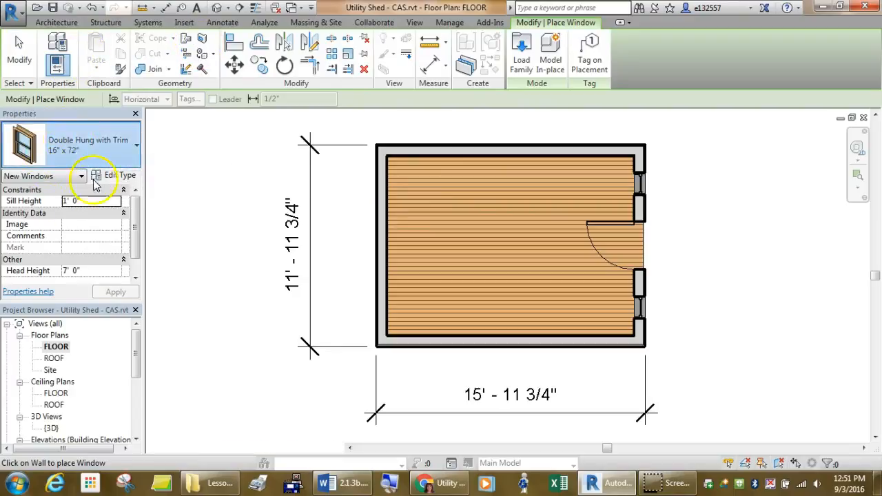
click(79, 160)
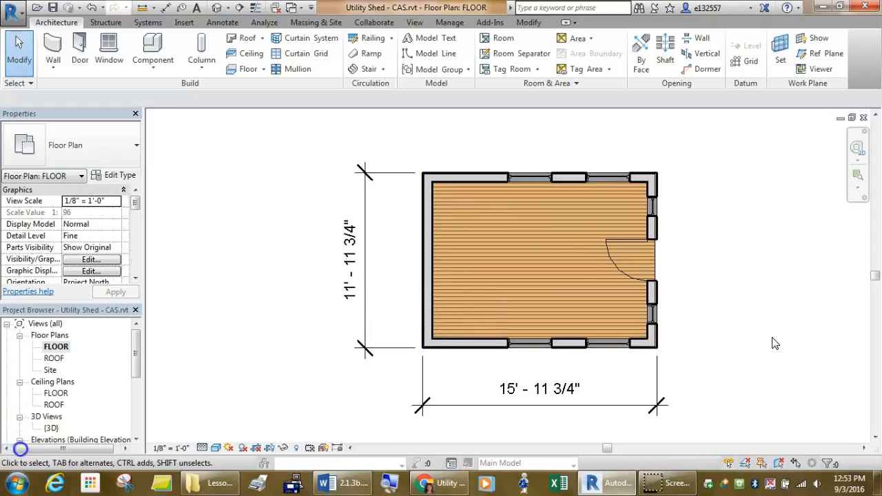
Select the south wall's window nearest the door wall to check its distance from the corner.
click(609, 347)
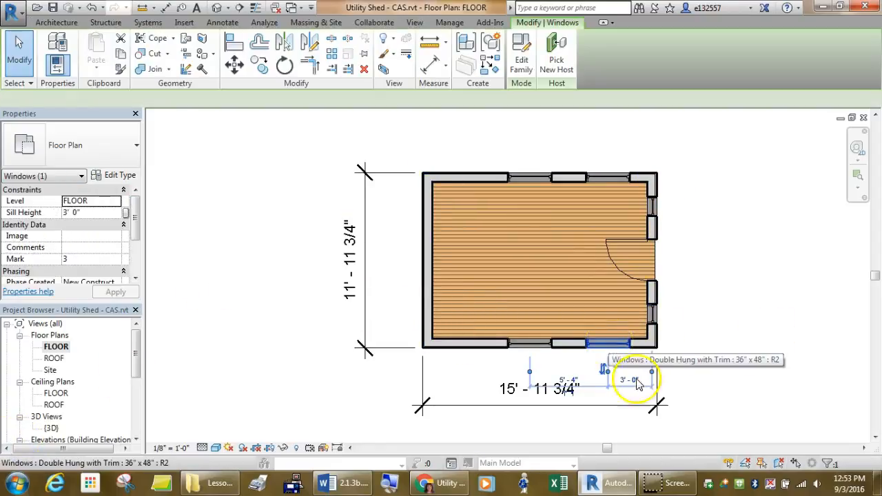